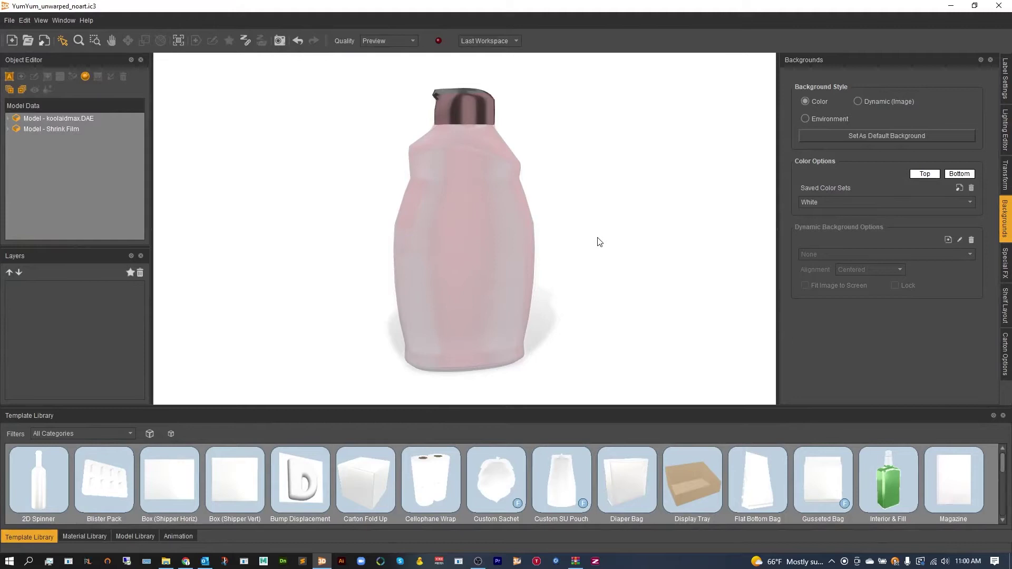
Step: Minimize the IC3D bottle file window to reach the desktop
click(953, 8)
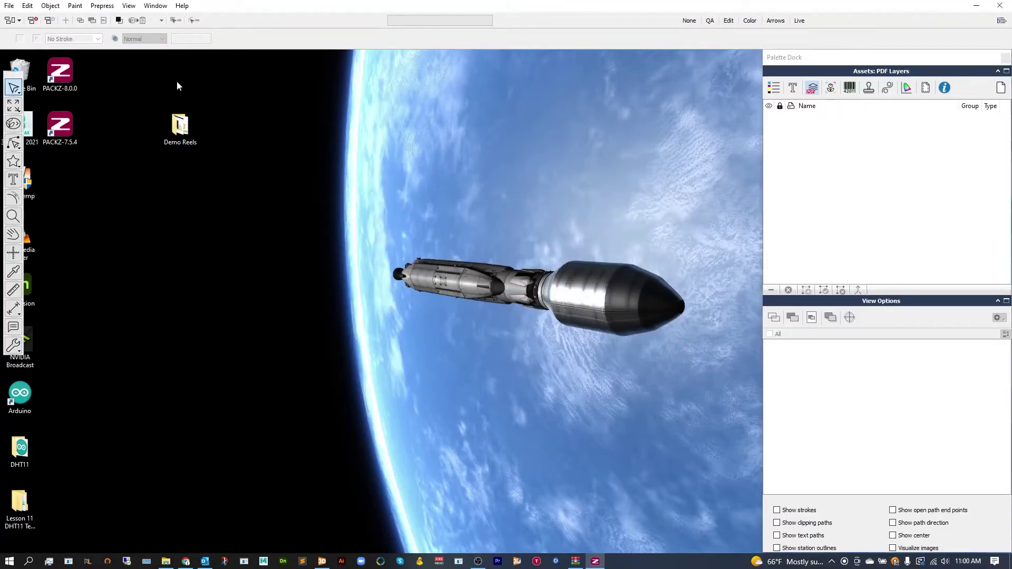
Step: Open YumYum_unwarped_noart.ic3 using the IC3D Files (*.ic3) file-type filter
click(9, 5)
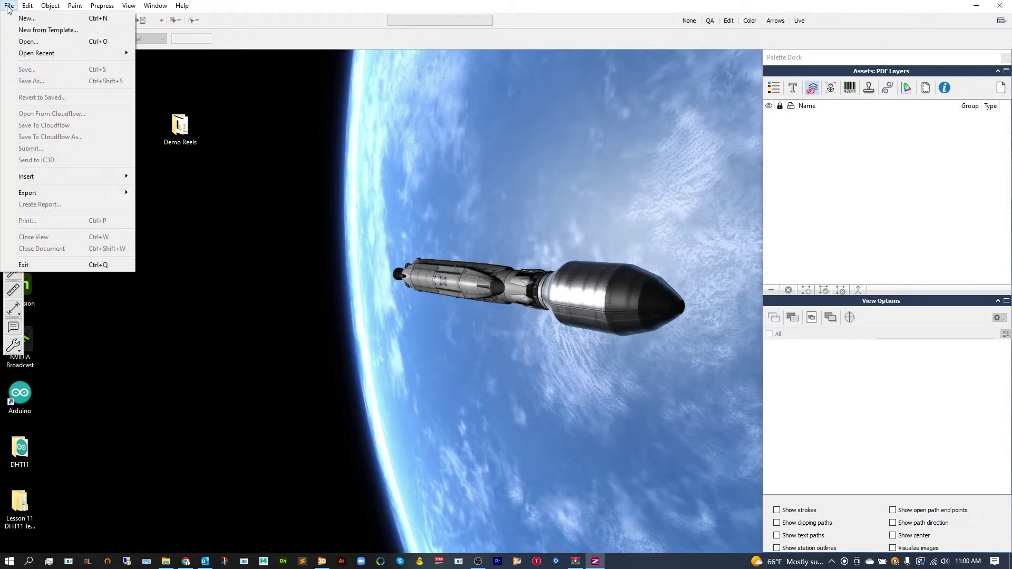
click(29, 42)
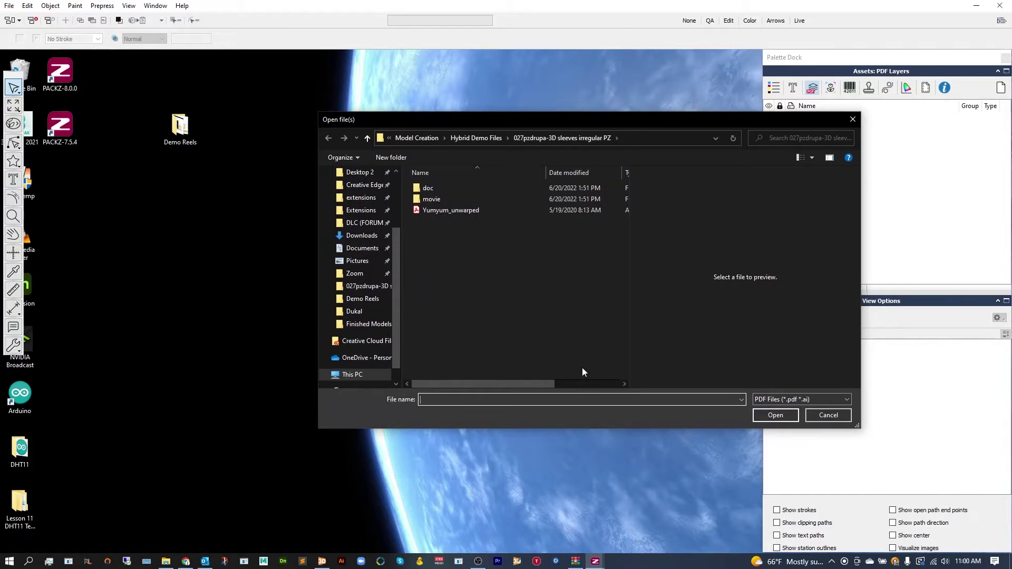
click(804, 400)
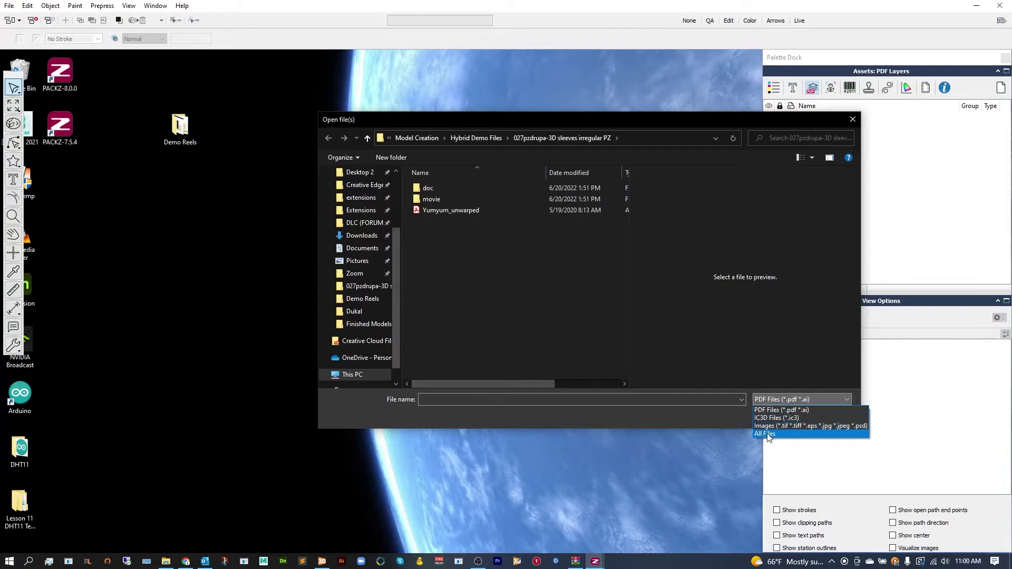
click(765, 418)
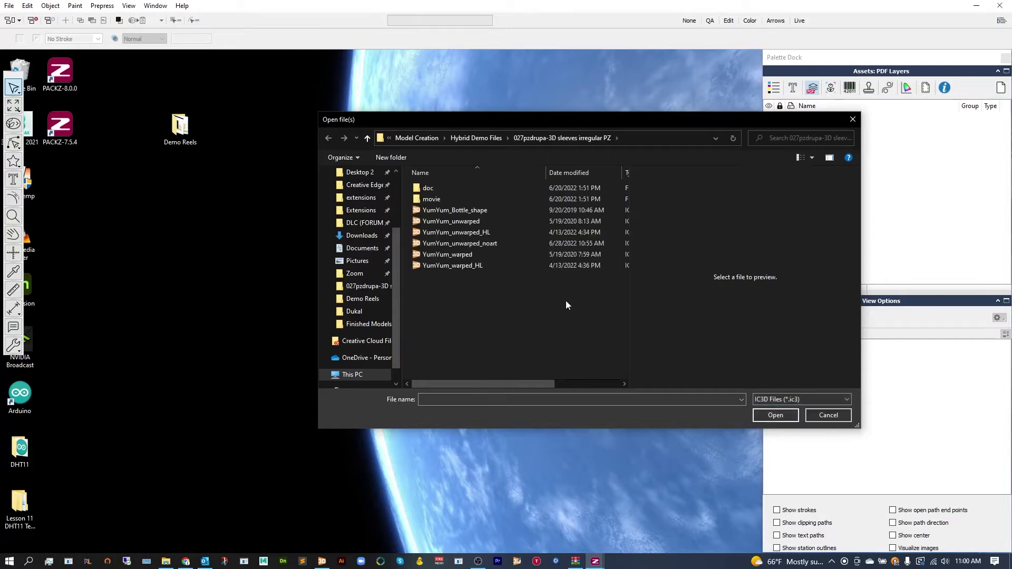
click(505, 245)
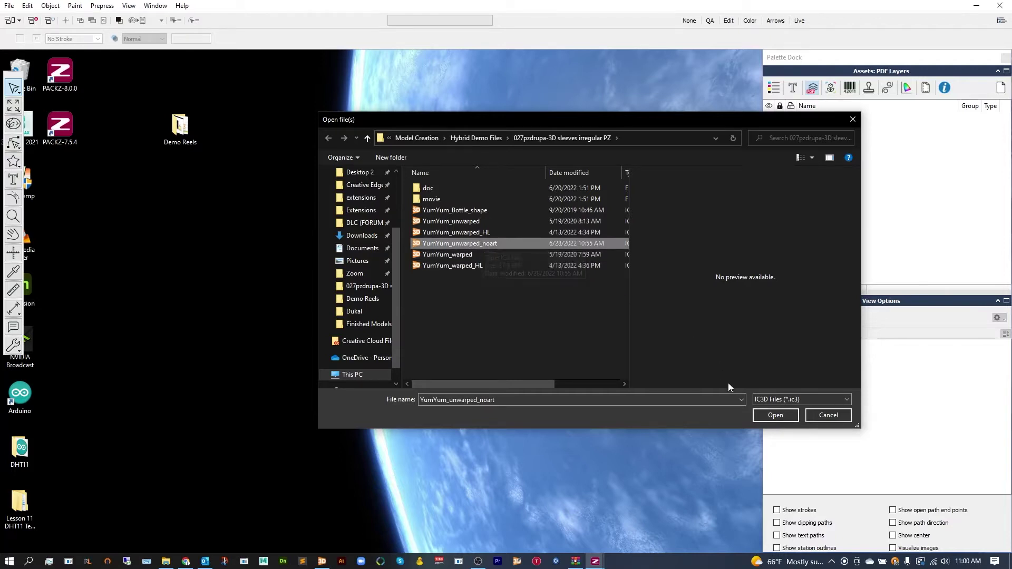
click(776, 415)
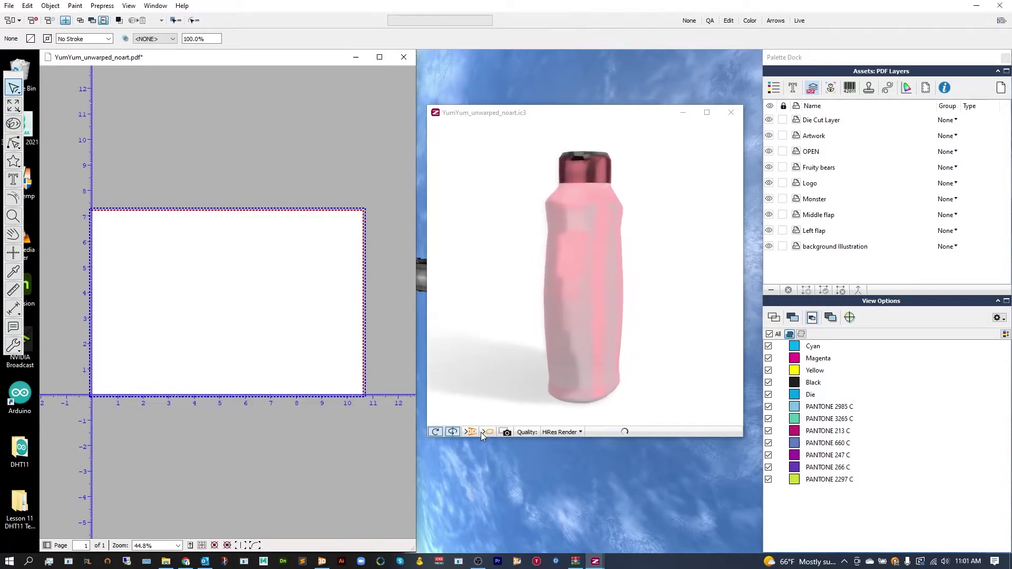
Step: Stop the preview rotation, enable Synchronize, and orbit the blank bottle to a new angle
click(452, 432)
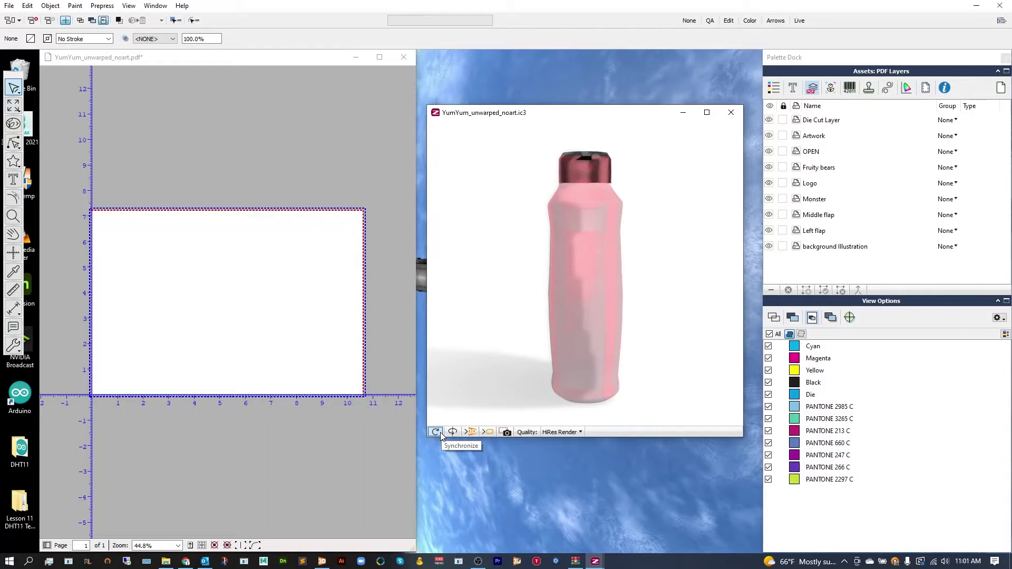
click(435, 432)
drag(506, 266, 470, 261)
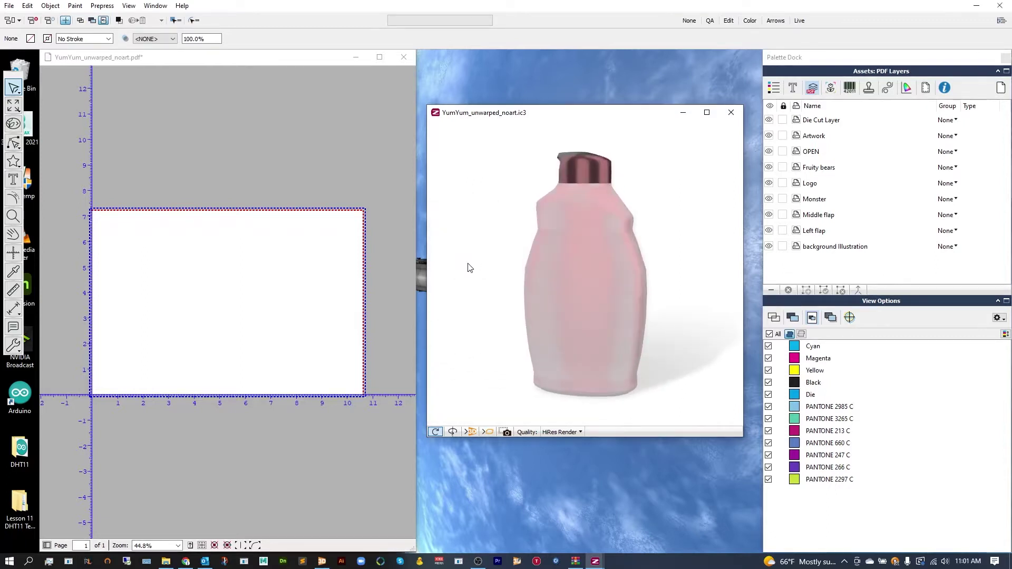
click(9, 6)
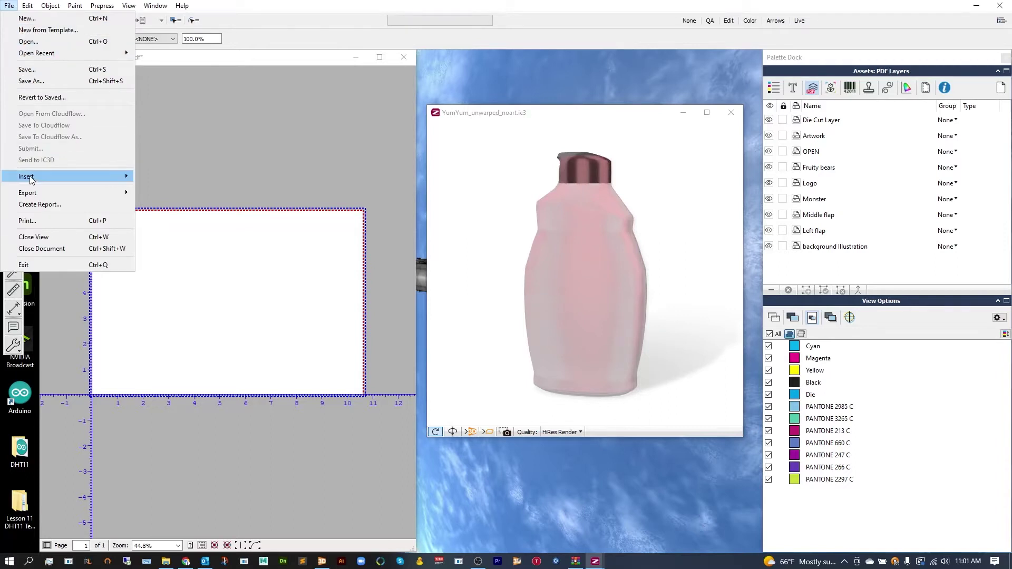
Step: Insert the Yumyum_unwarped PDF from the 3D sleeves folder onto the sleeve page
mouse_move(32, 179)
click(145, 178)
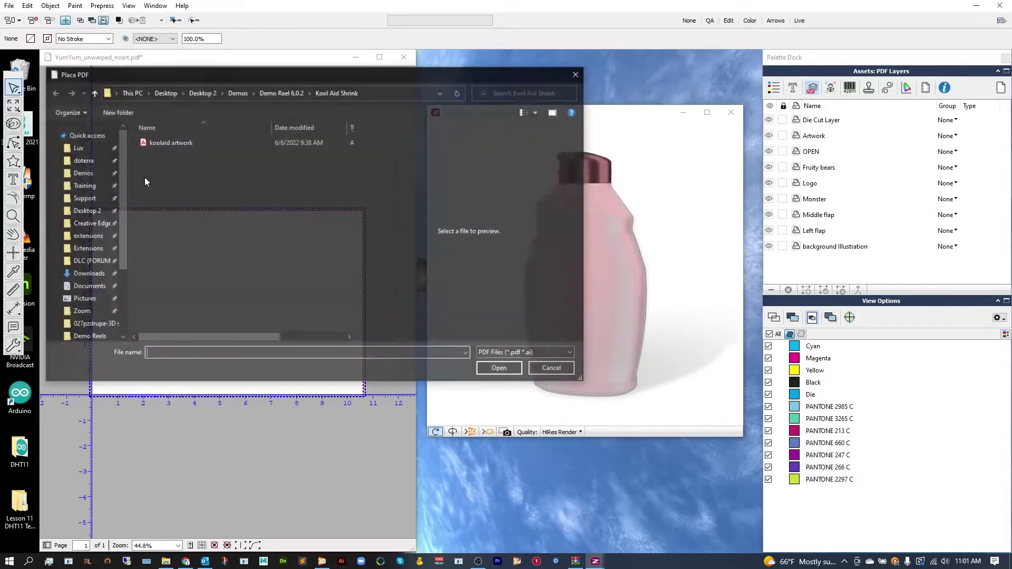
click(371, 93)
text(C:\Users\adamc\Desktop\Desktop 2\Model Creation\Hybrid Demo Files\027pzdrupa-3D sleeves irregular PZ)
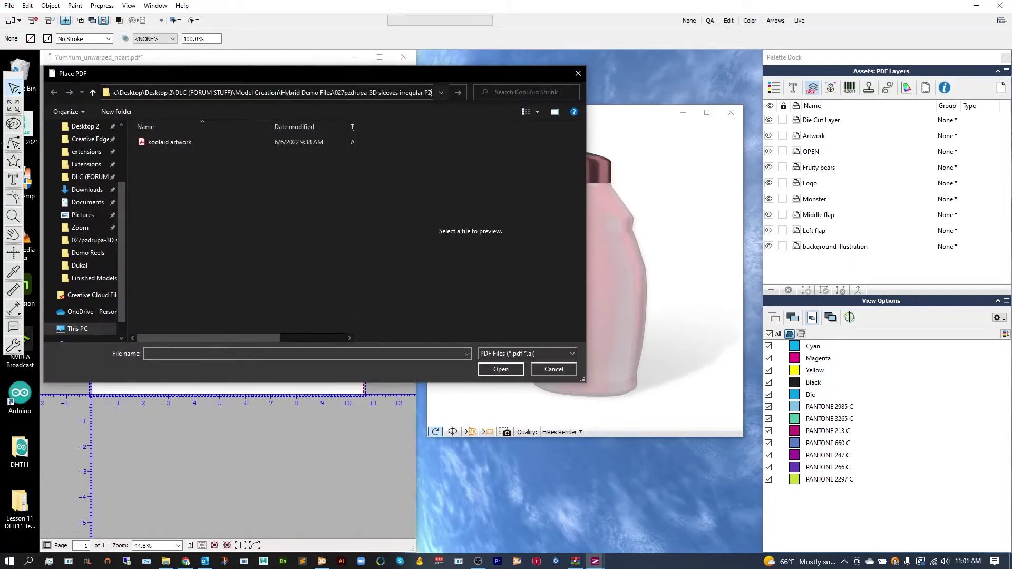
key(Return)
click(211, 164)
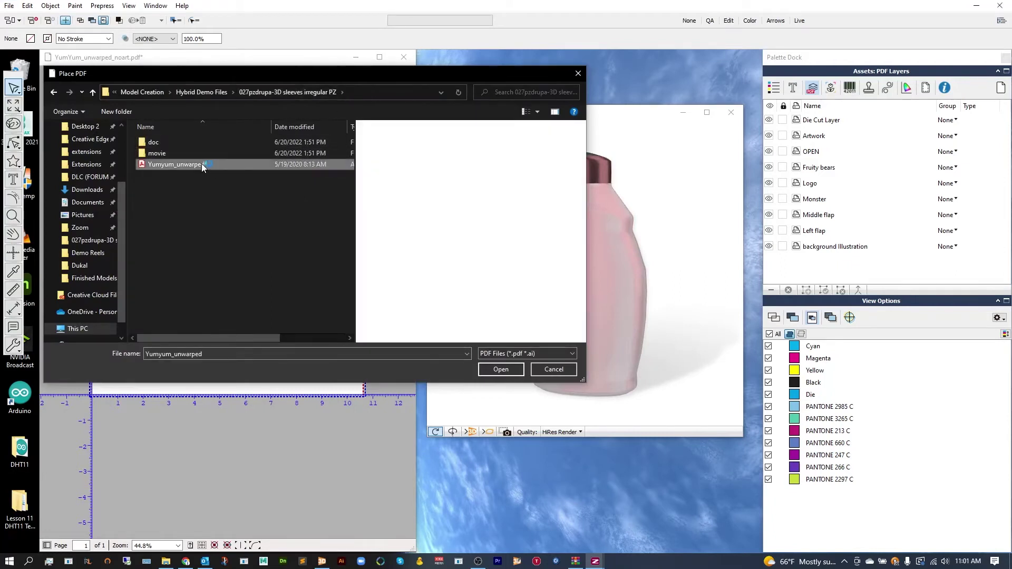
click(497, 368)
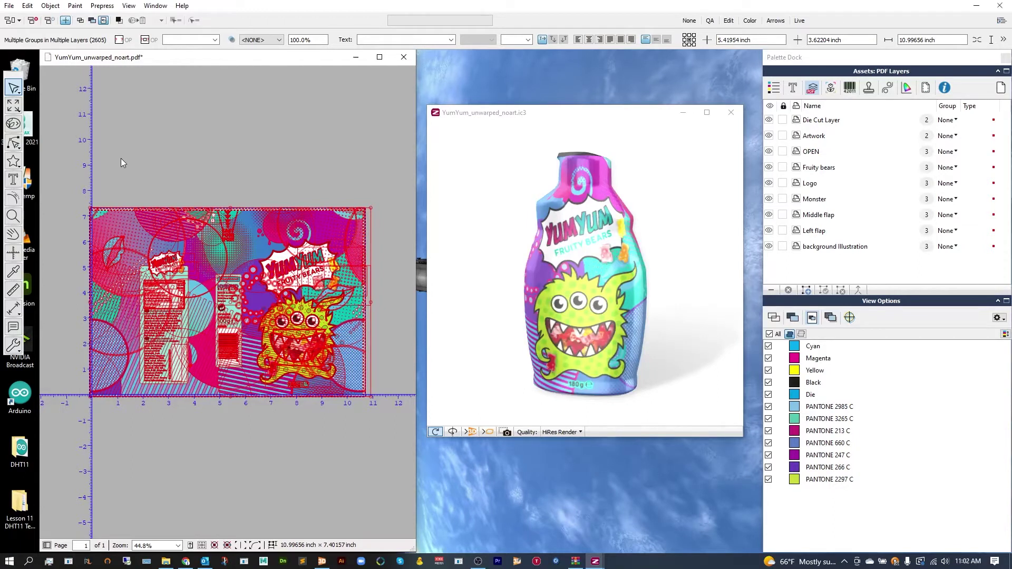
Step: Orbit the 3D bottle to inspect its side panel, then deselect the placed artwork
click(508, 188)
drag(508, 188, 555, 180)
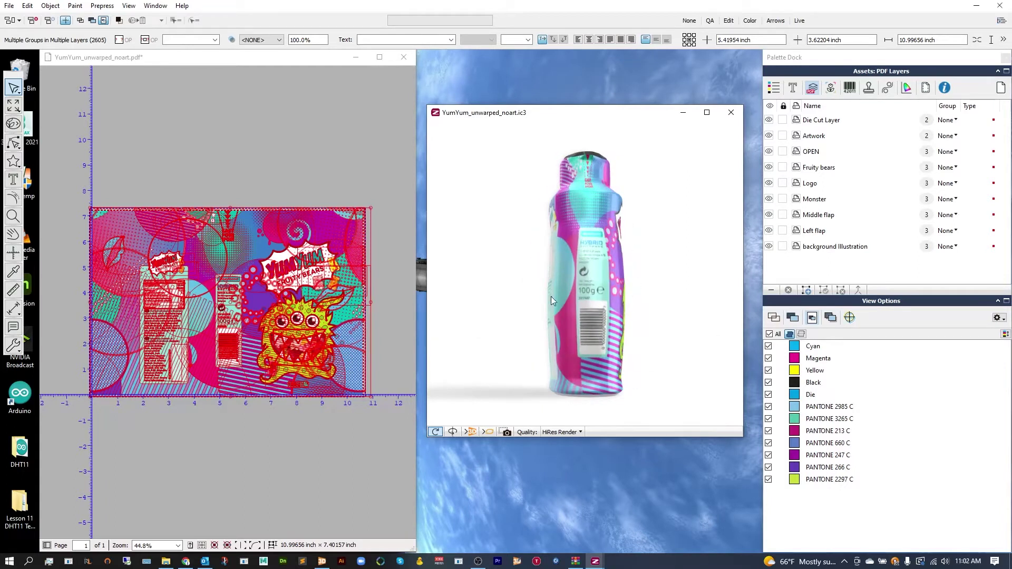
drag(606, 227, 589, 198)
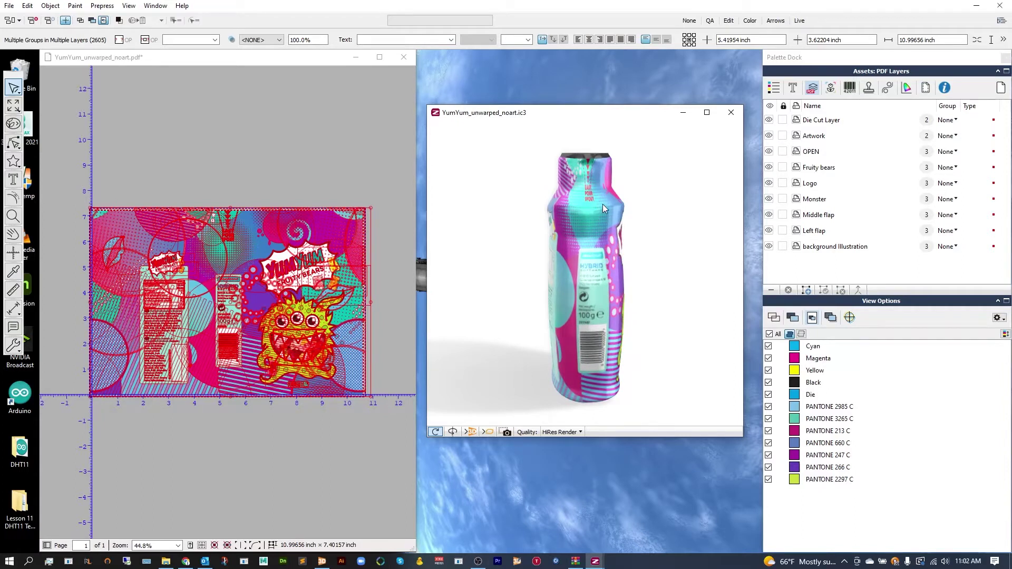
click(299, 165)
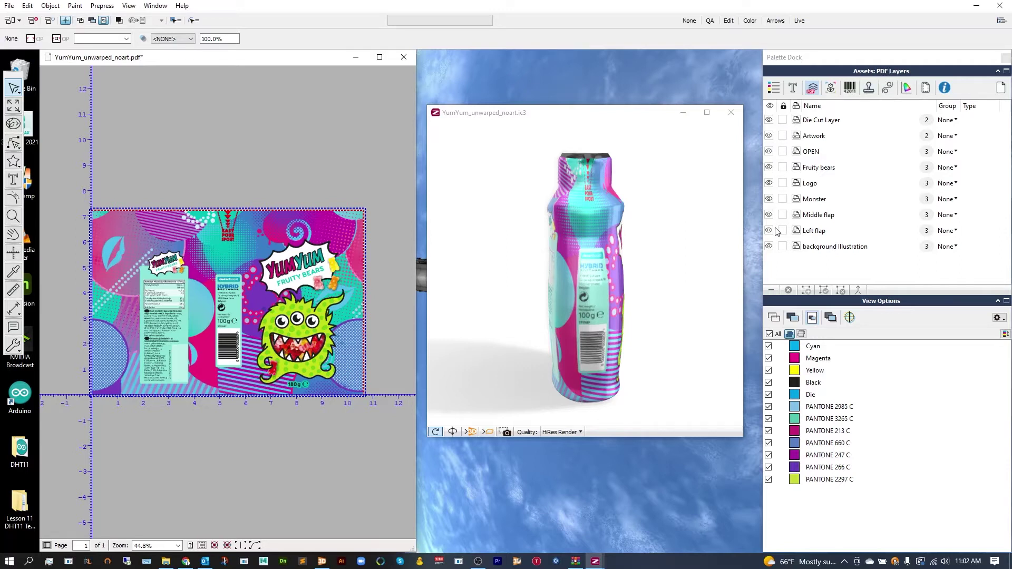
Step: Lock the background Illustration layer and zoom in on the barcode back panel
click(782, 247)
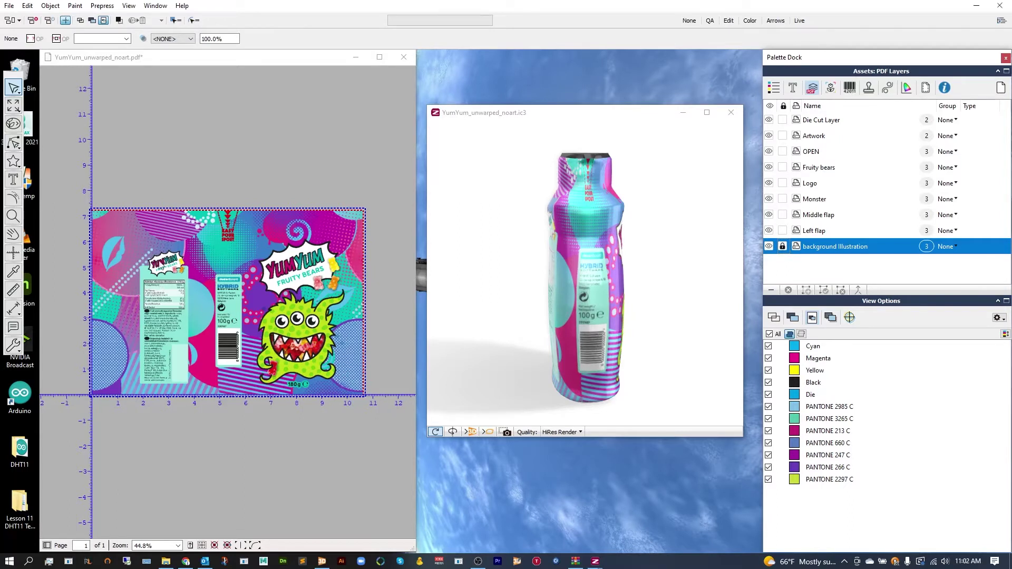
key(ctrl+space)
drag(203, 265, 266, 388)
click(13, 88)
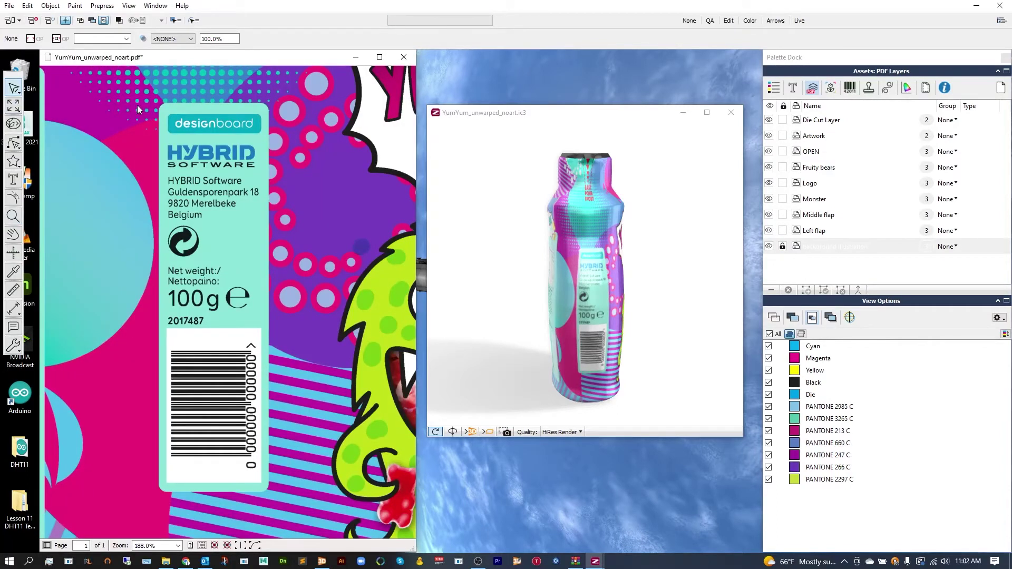
Step: Warp the Middle flap barcode label group at 100% distortion and 300 ppi
mouse_move(148, 98)
mouse_down()
mouse_move(190, 151)
mouse_move(277, 501)
mouse_up()
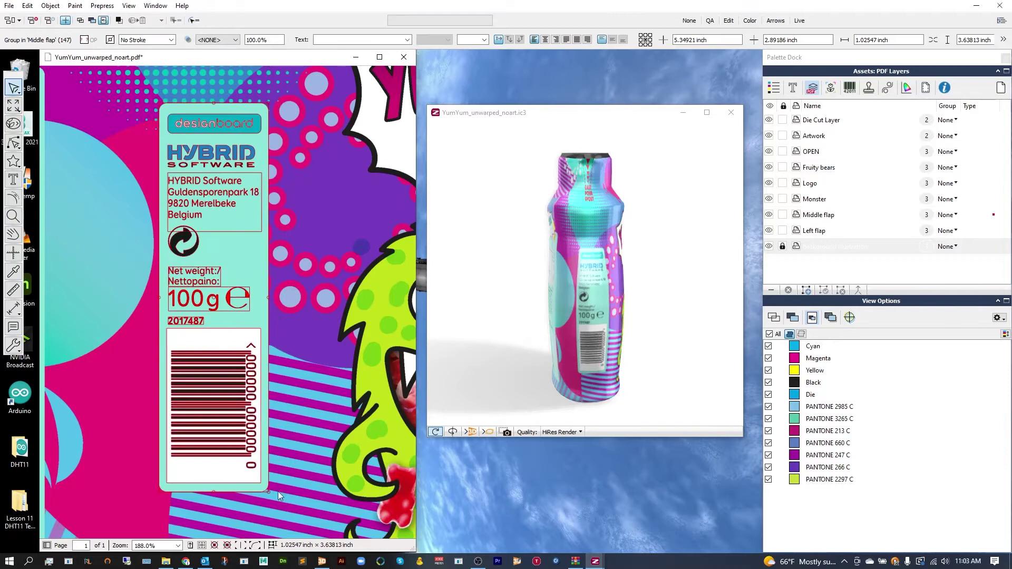
click(107, 10)
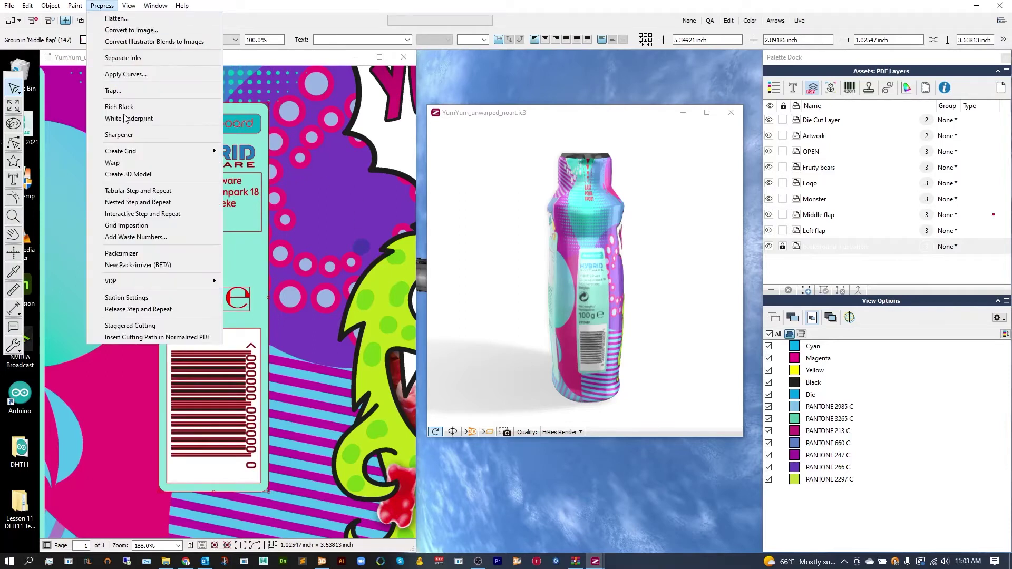
click(131, 164)
drag(69, 79, 360, 79)
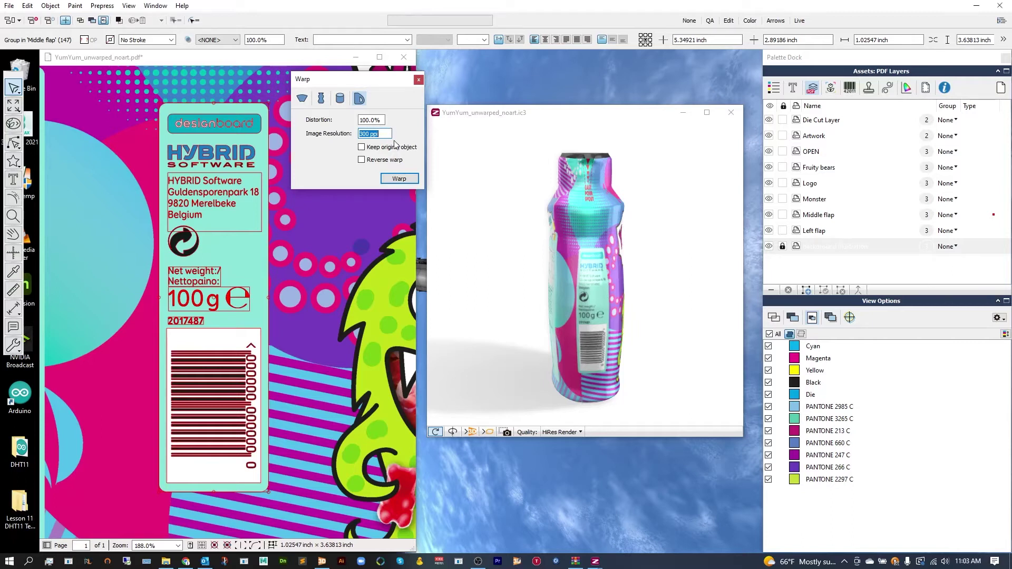
click(399, 180)
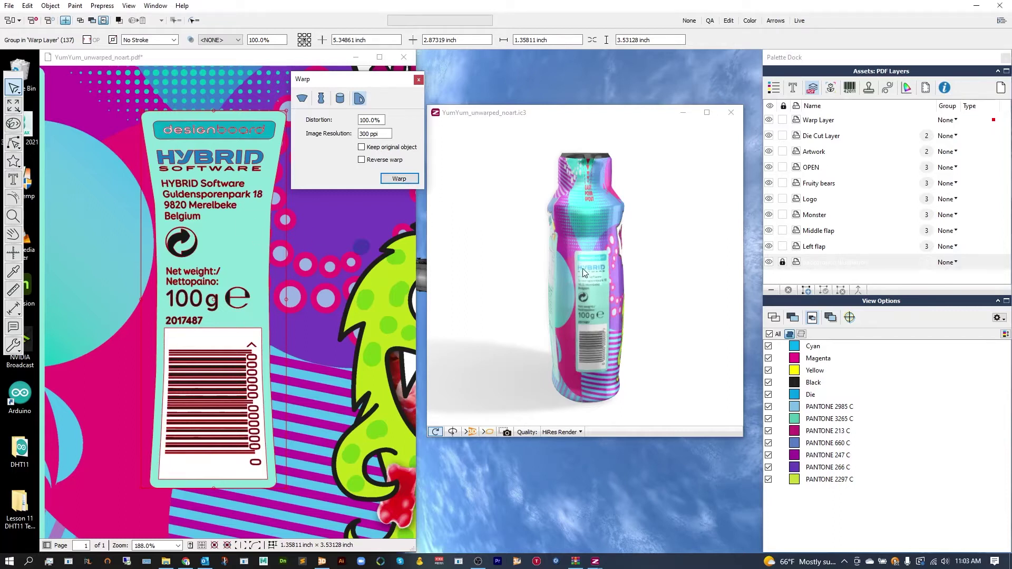
Step: Orbit and zoom the 3D preview so the warped HYBRID panel faces forward
drag(587, 275, 583, 255)
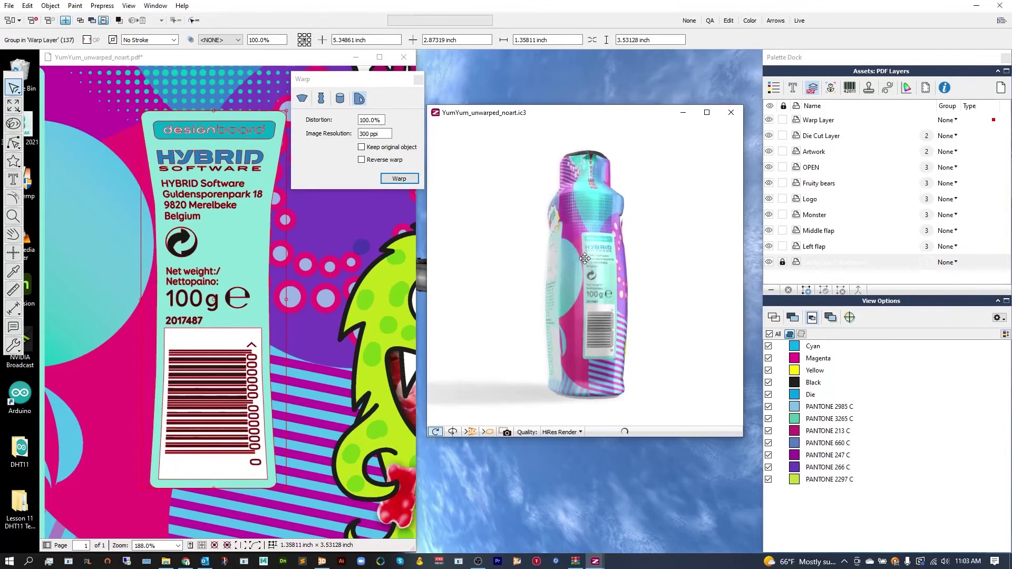
drag(584, 258, 570, 264)
scroll(573, 264, up, 3)
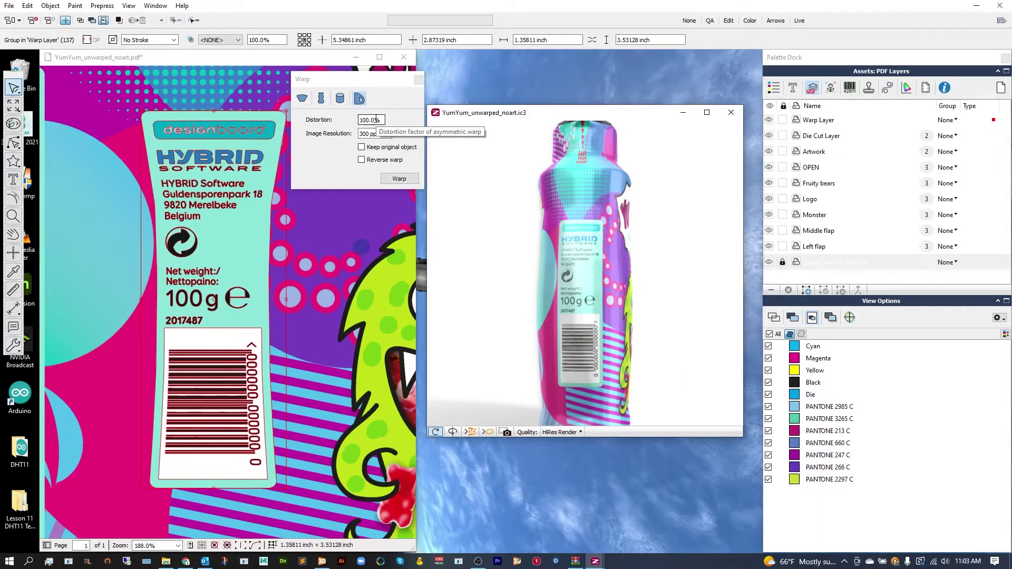
Step: Turn the bottle to its nutrition label and zoom the page onto the nutrition panel
drag(535, 193, 575, 197)
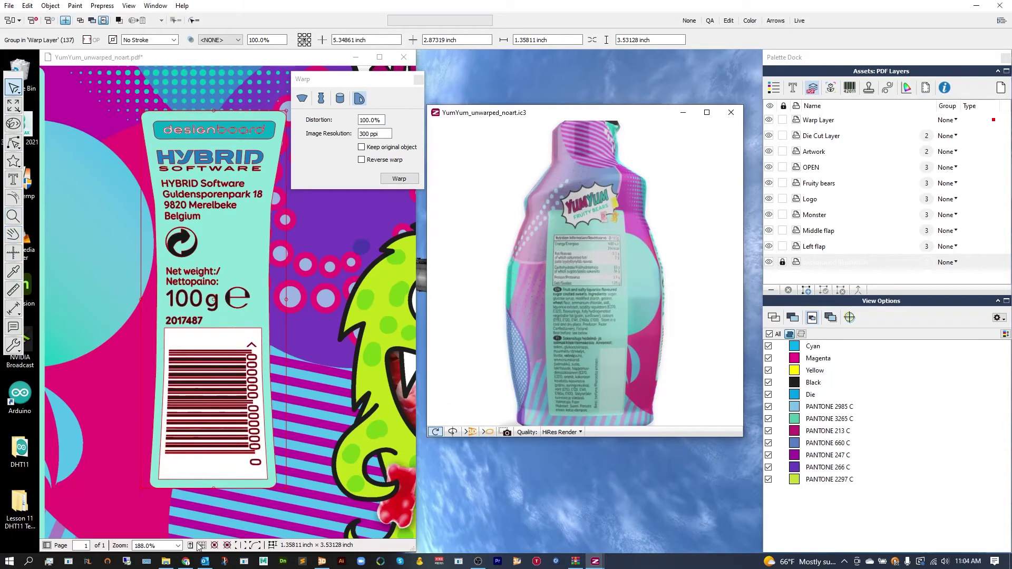
click(178, 546)
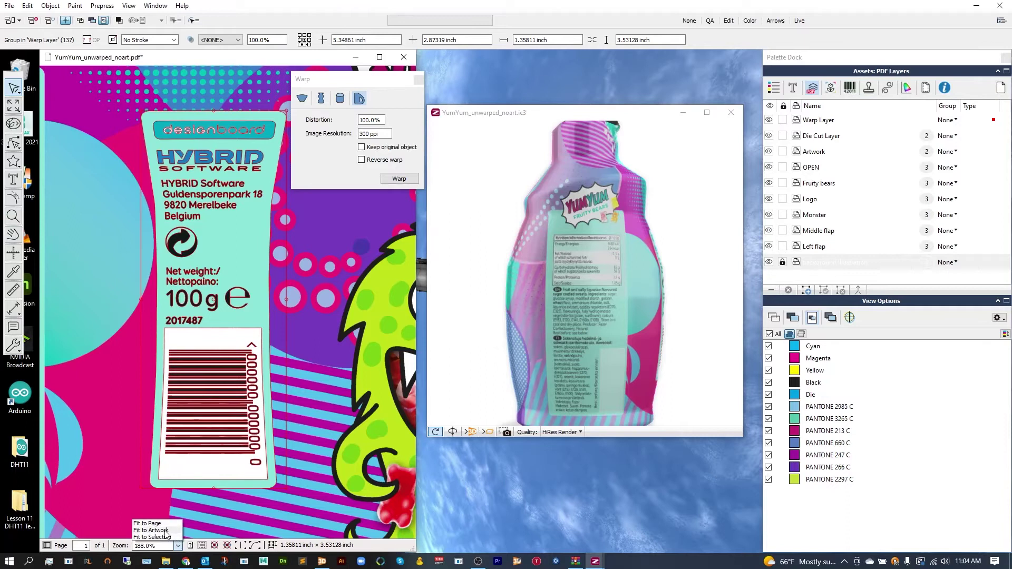
click(163, 531)
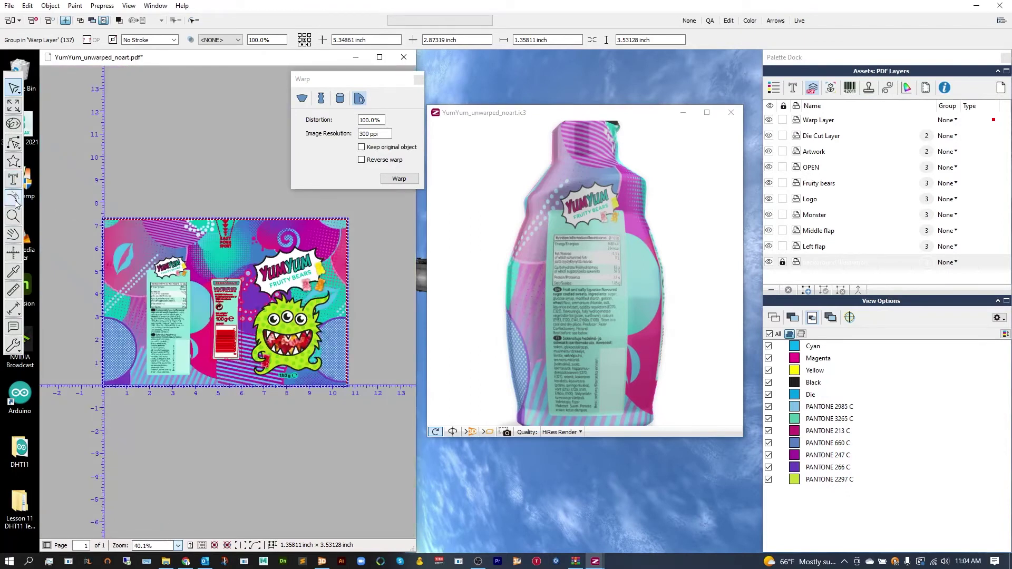
click(13, 216)
drag(135, 256, 210, 391)
Step: Select and warp the Left flap nutrition panel, then orbit to check it
drag(321, 79, 409, 79)
drag(124, 523, 334, 79)
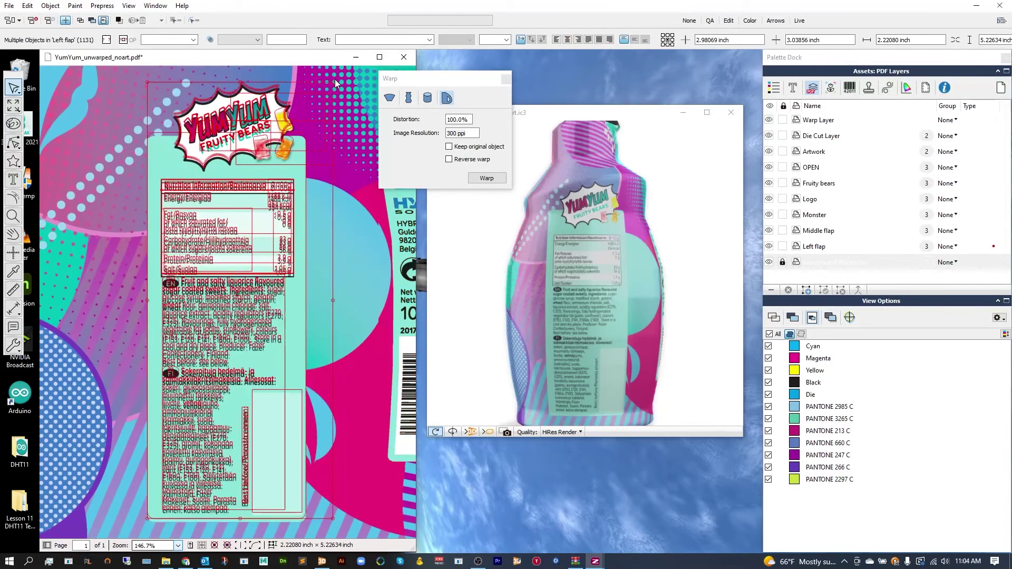
click(488, 179)
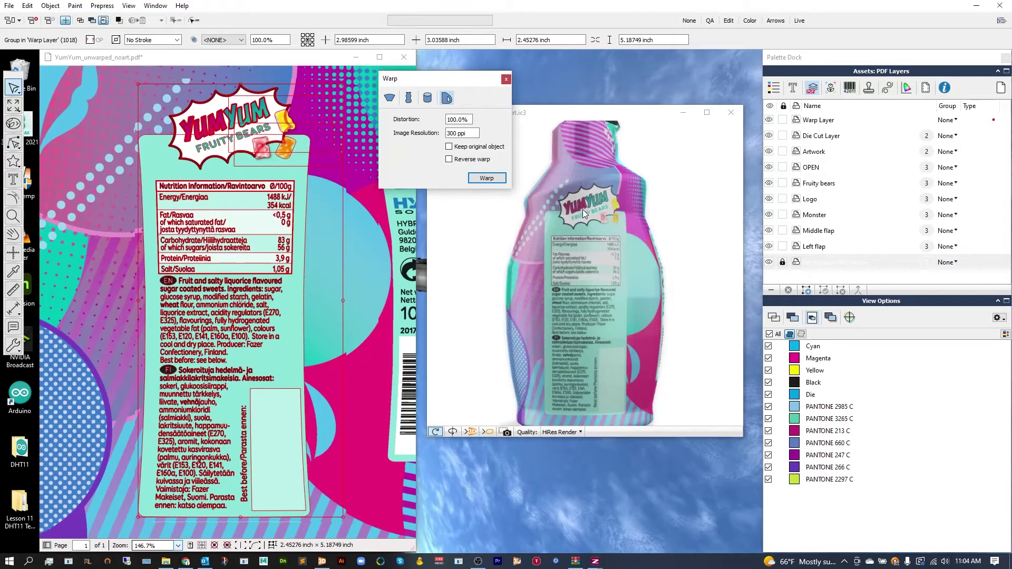
drag(582, 214, 561, 210)
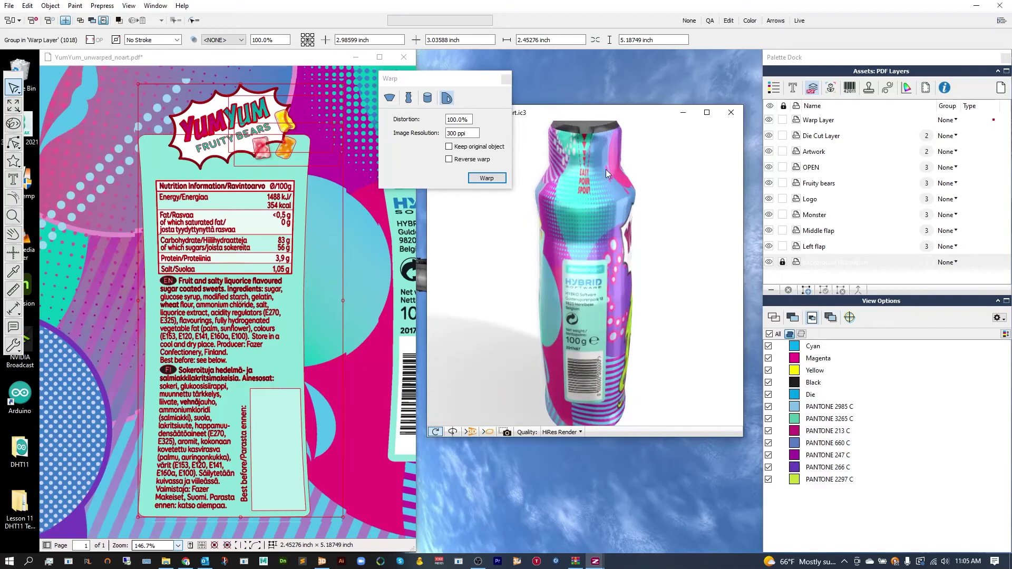
Step: Pan to the EASY POUR SPOUT text, select its group and warp it
drag(444, 83, 496, 71)
click(371, 107)
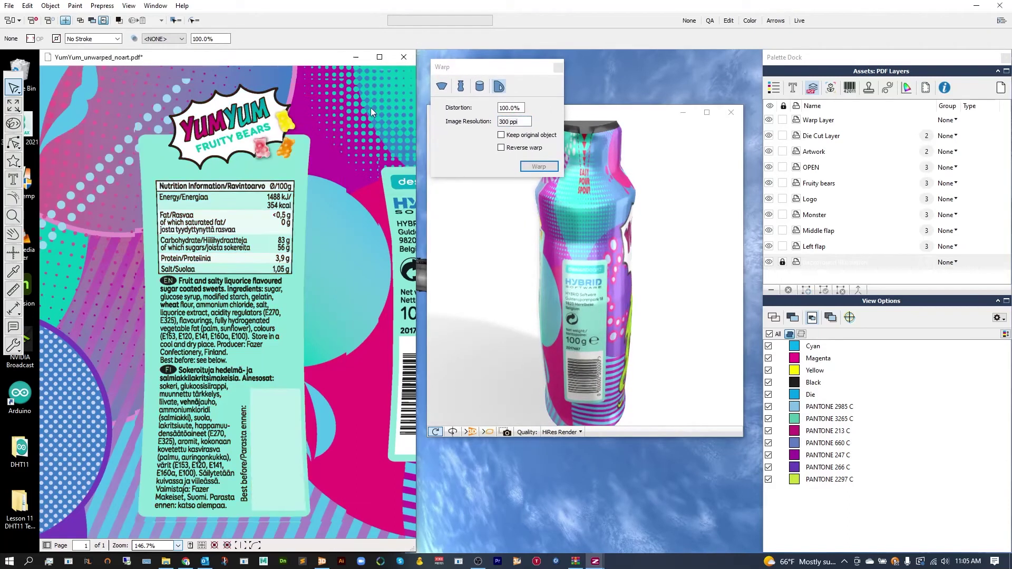
click(13, 233)
drag(313, 145, 153, 287)
drag(265, 157, 242, 191)
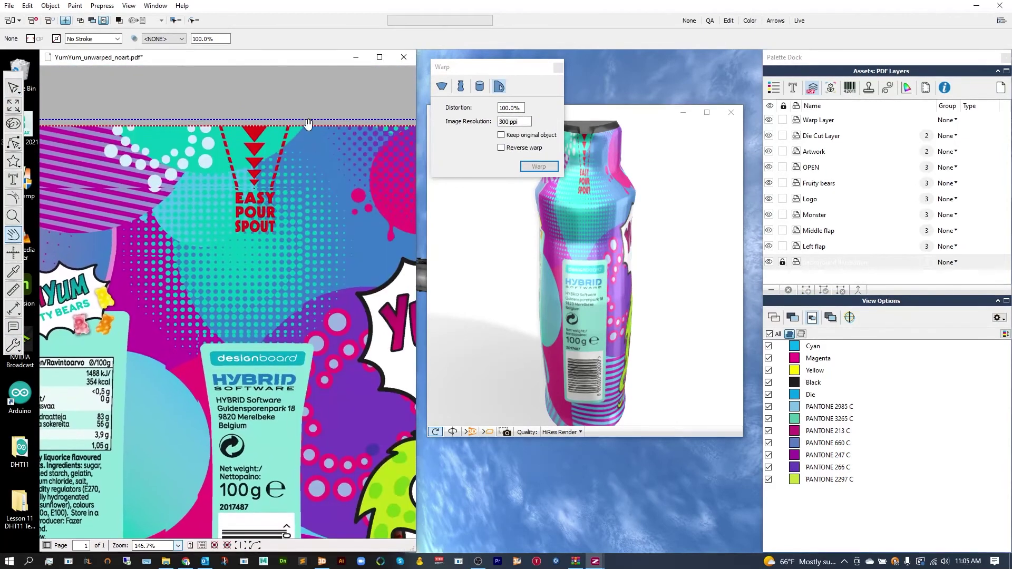
click(15, 88)
drag(220, 242, 314, 134)
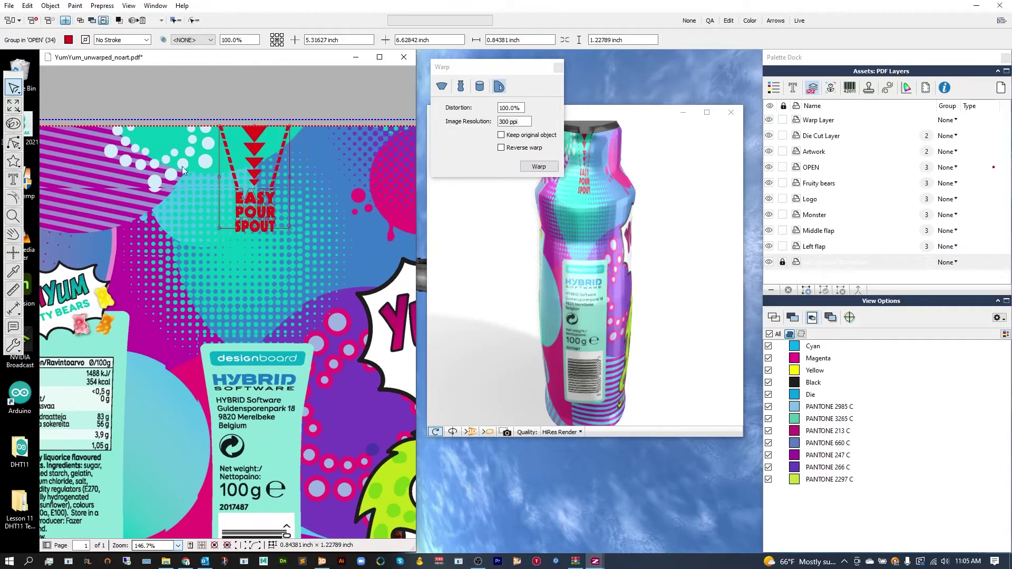
click(543, 167)
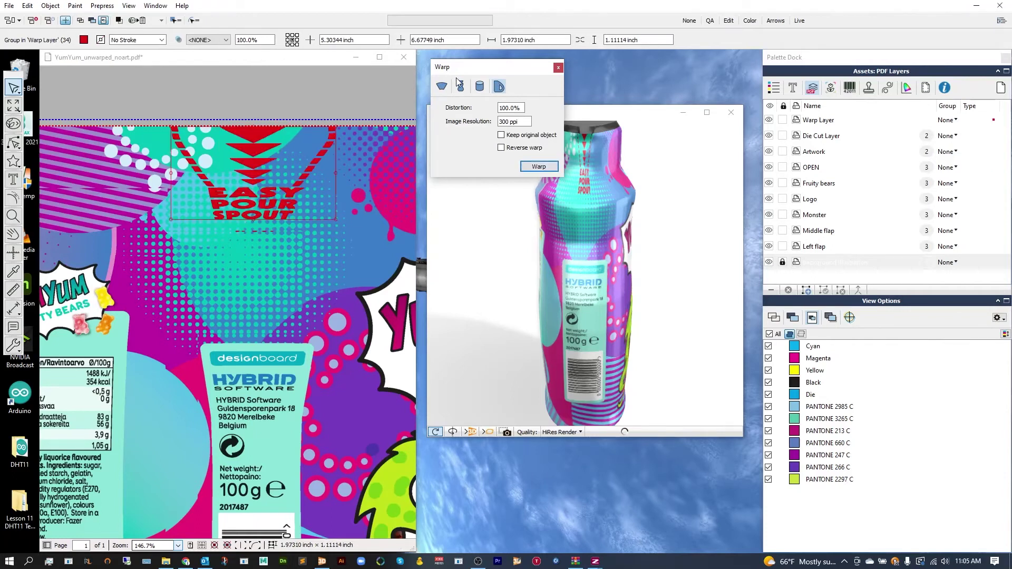
Step: Set distortion to 75%, undo the 100% warp, and re-warp the spout text
drag(476, 67, 388, 63)
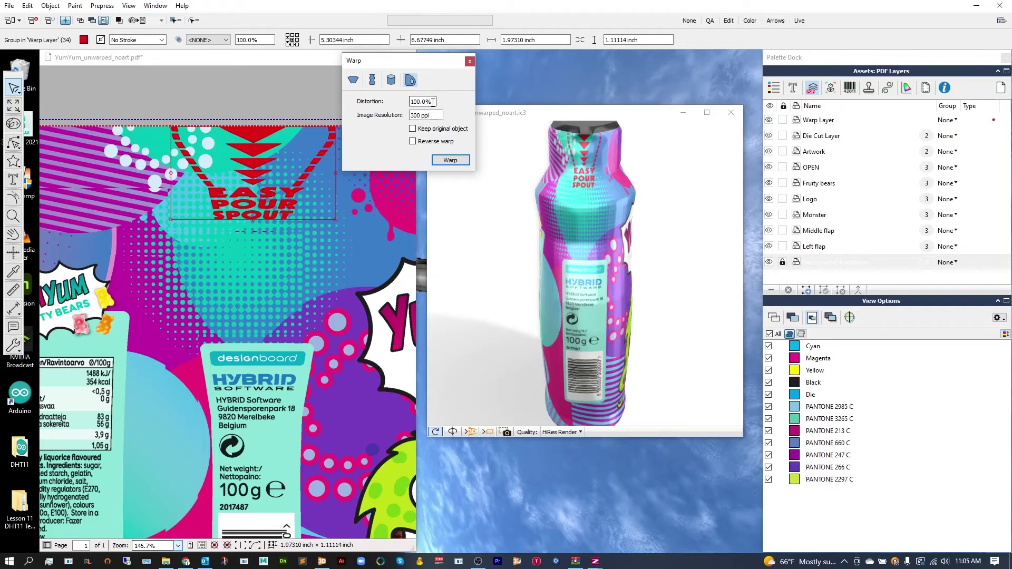
drag(435, 101, 407, 105)
text(75)
key(Tab)
drag(400, 63, 420, 62)
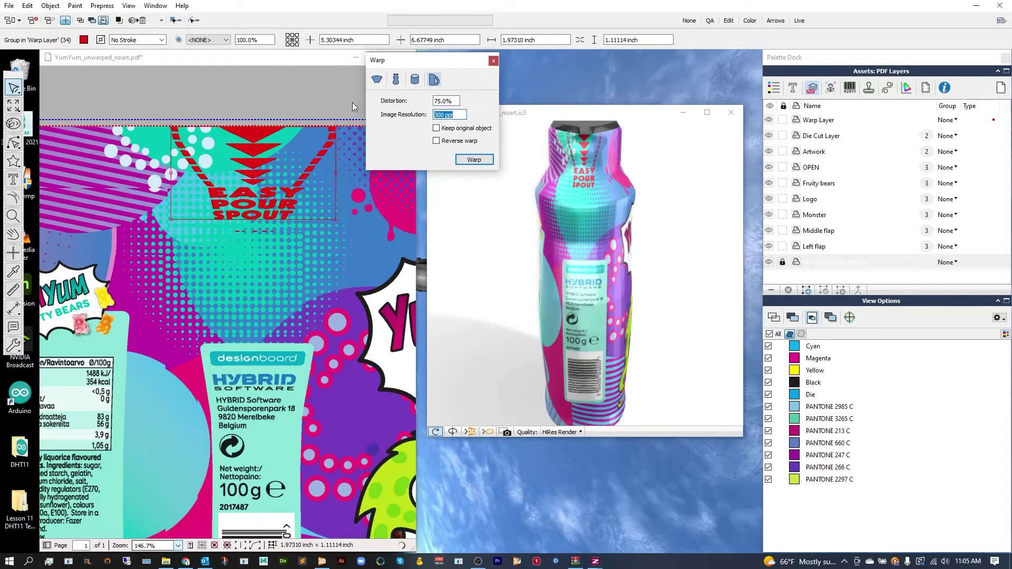
key(ctrl+z)
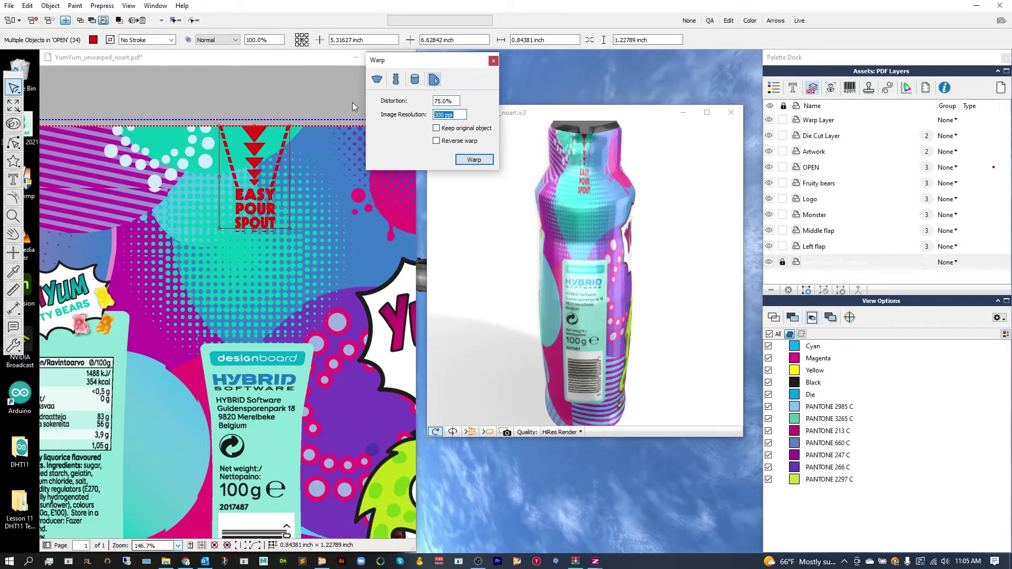
click(475, 162)
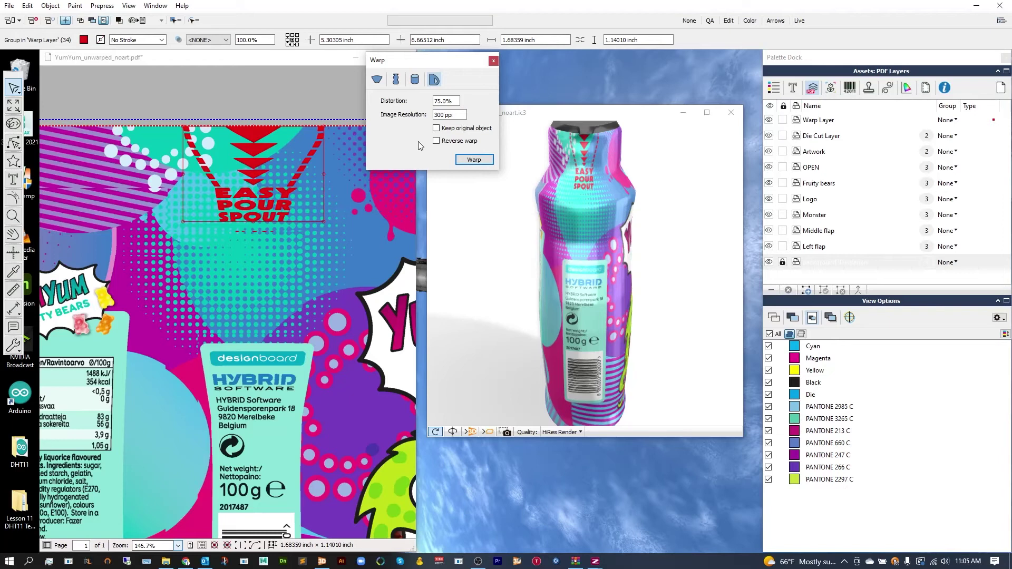
click(217, 99)
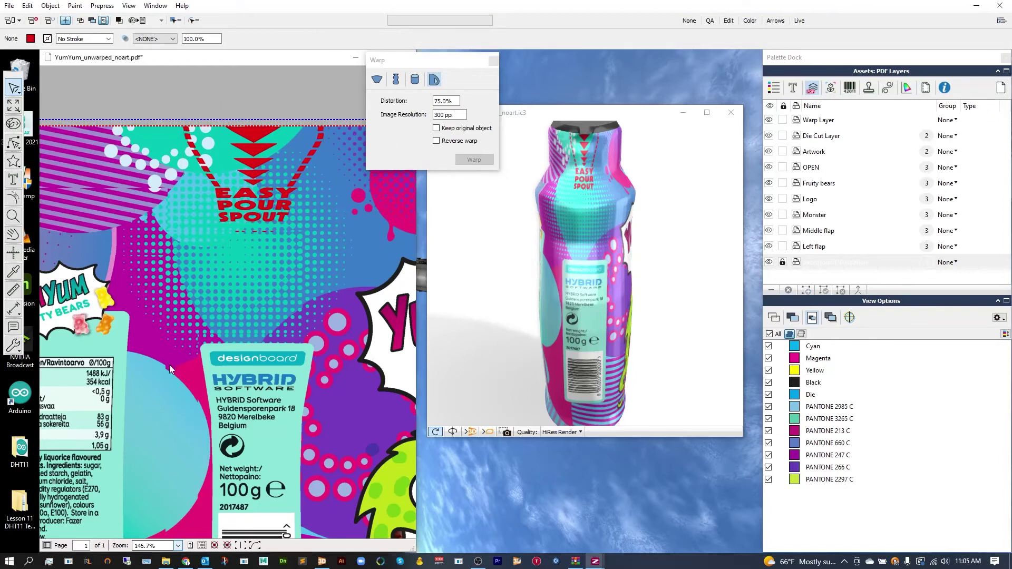
Step: Fit the whole artwork in the window and turn the bottle to its front monster side
click(178, 546)
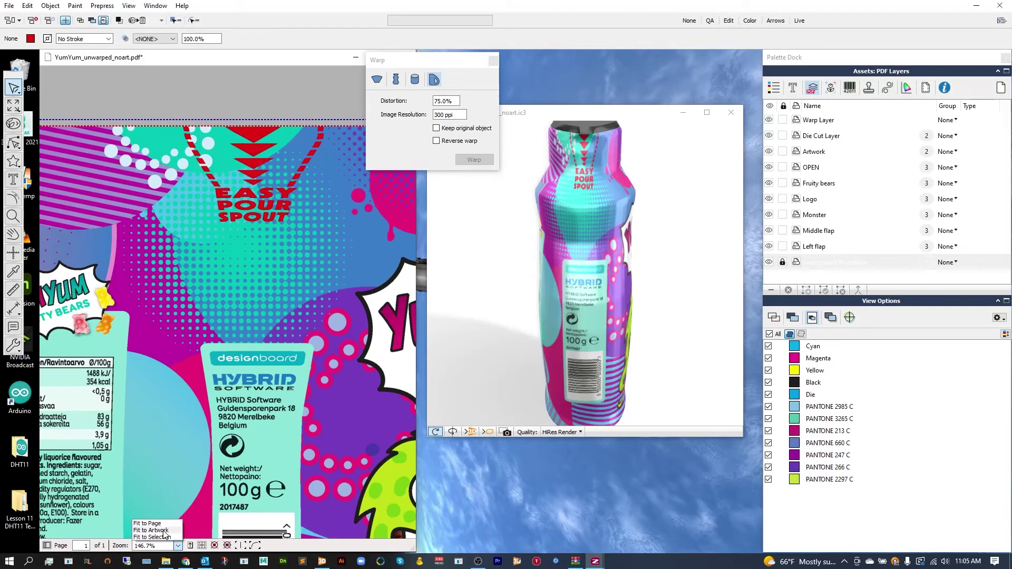
click(158, 531)
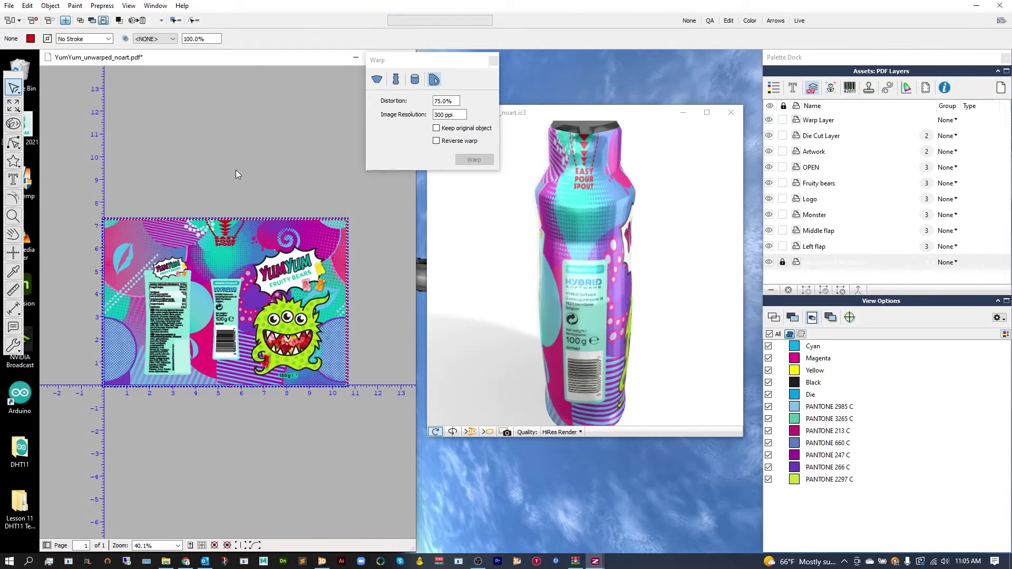
drag(410, 63, 199, 87)
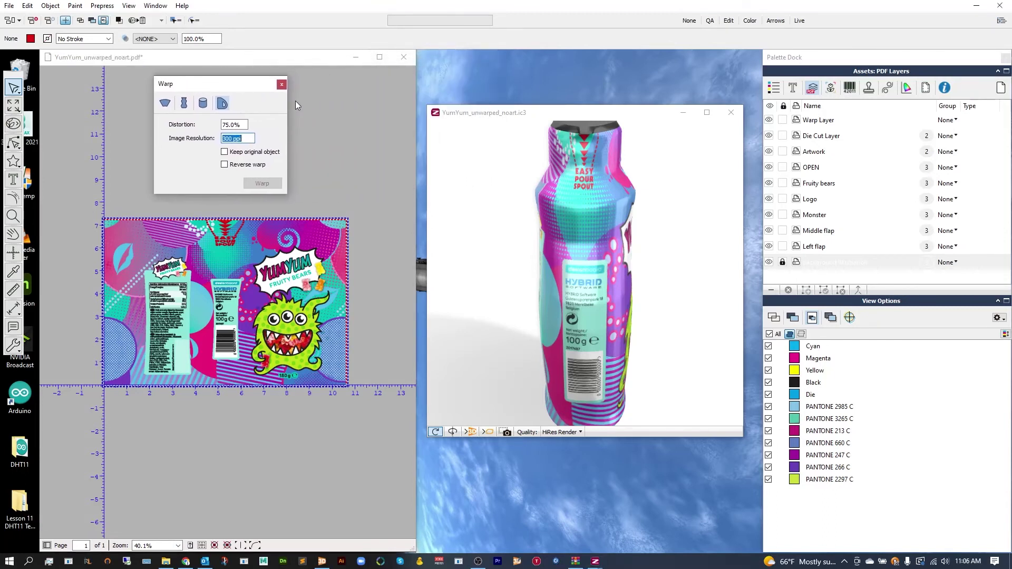
drag(495, 142, 463, 162)
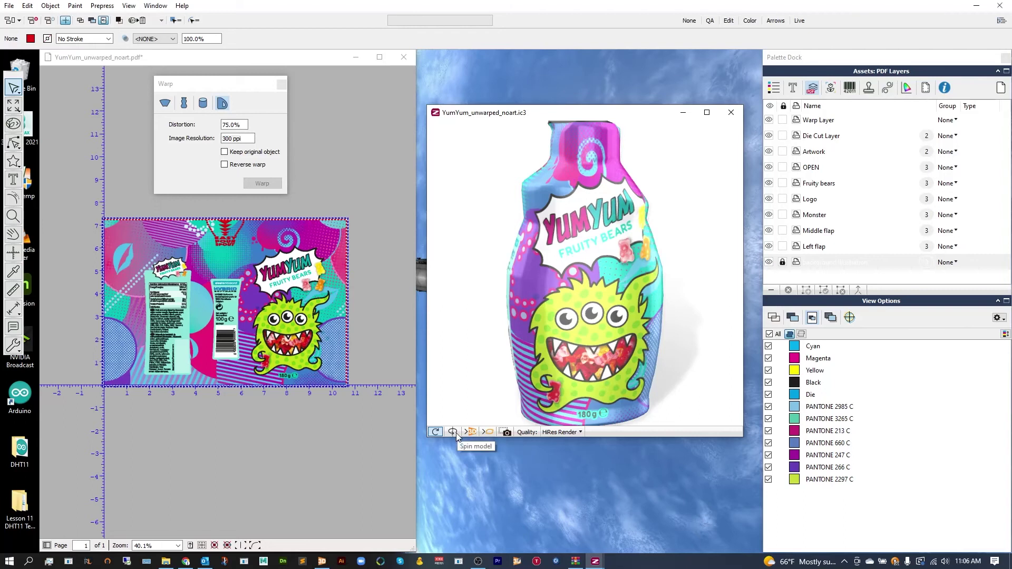
Step: Restart the Spin model rotation of the 3D bottle preview
click(453, 433)
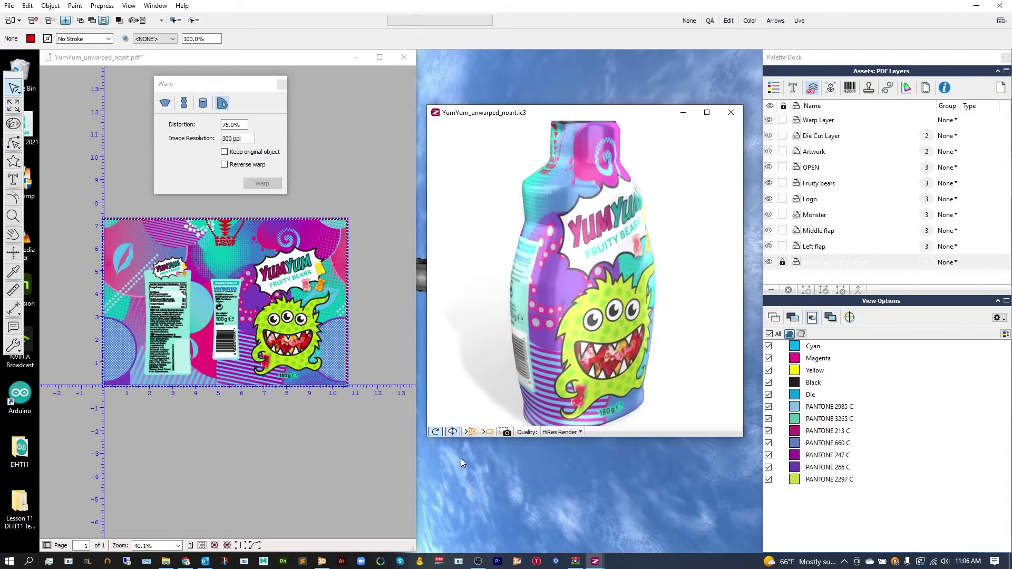